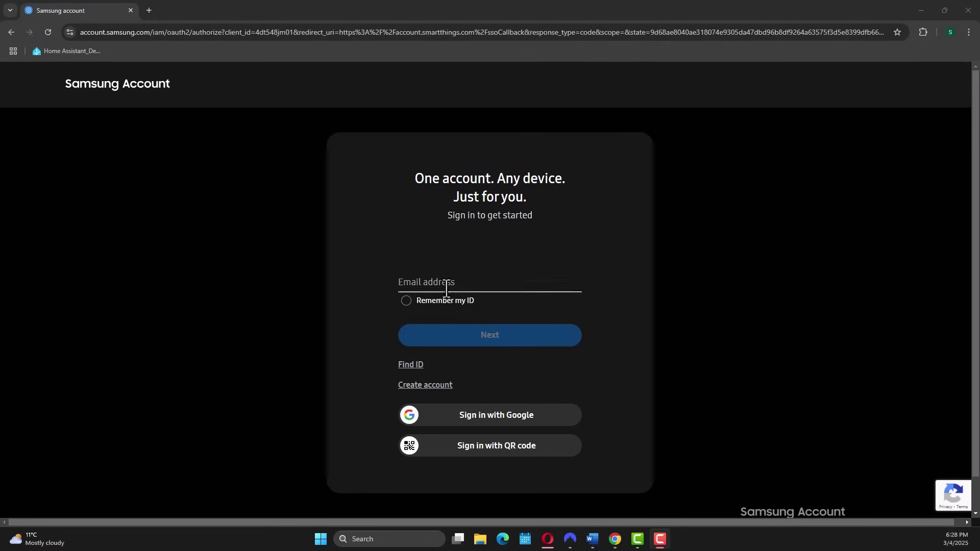
- Sign in to Samsung Account with your Google account to reach the SmartThings tokens page
left_click(479, 416)
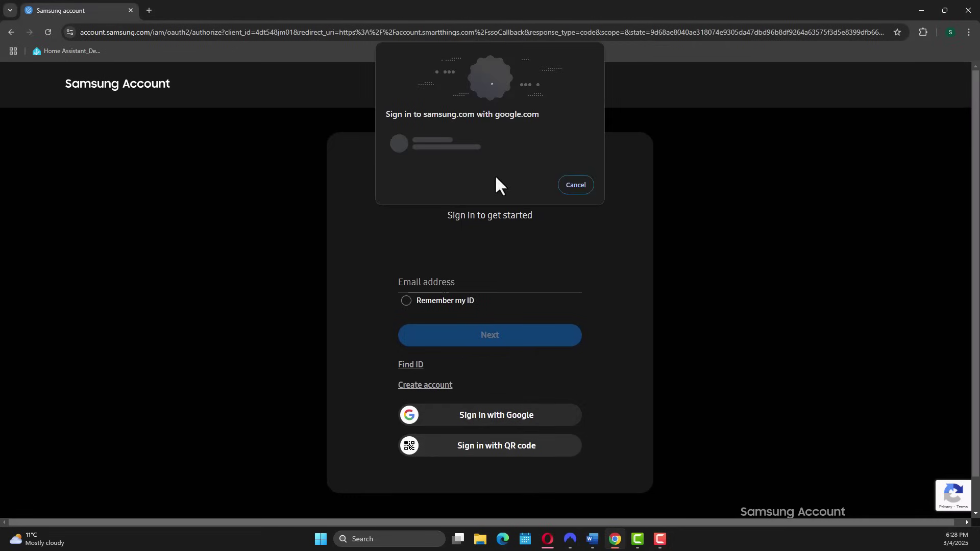
left_click(505, 154)
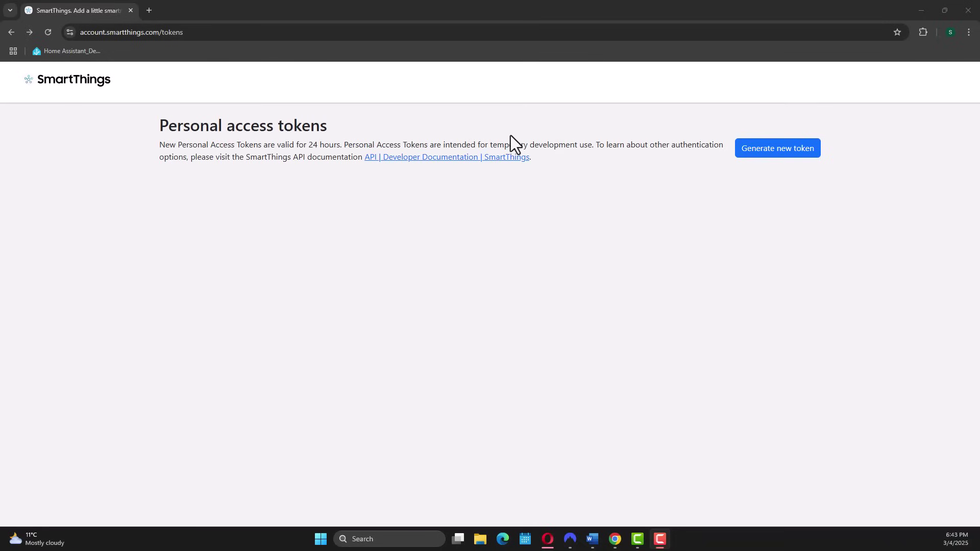
- Start a new personal access token named 'Home Assistant'
left_click(776, 152)
left_click(293, 204)
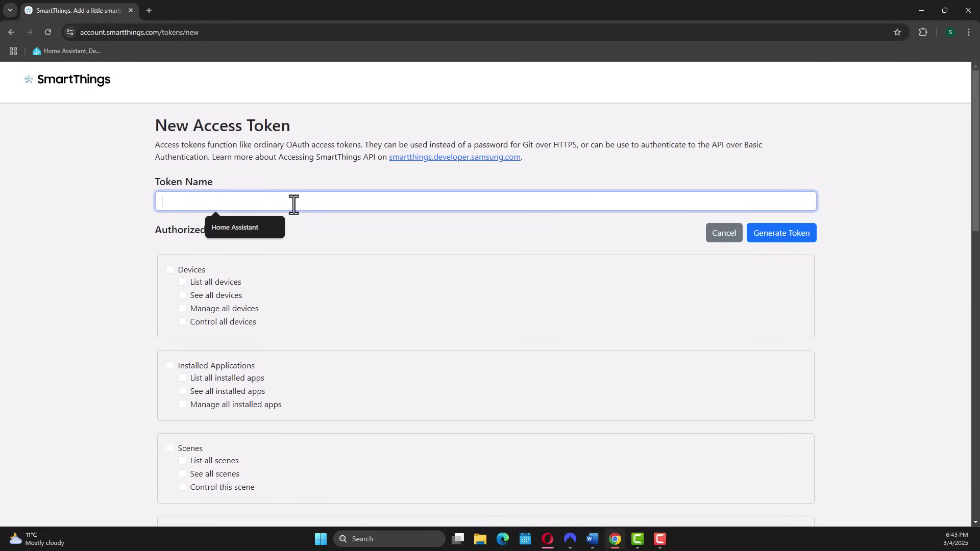
left_click(259, 226)
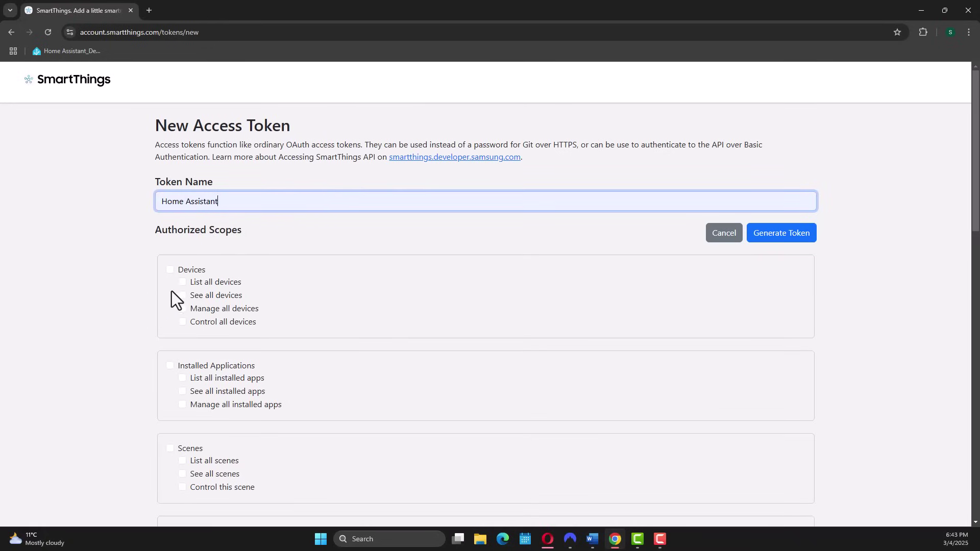
- Grant the token all Devices, Installed Applications and Applications scopes
scroll(177, 289, "down", 1)
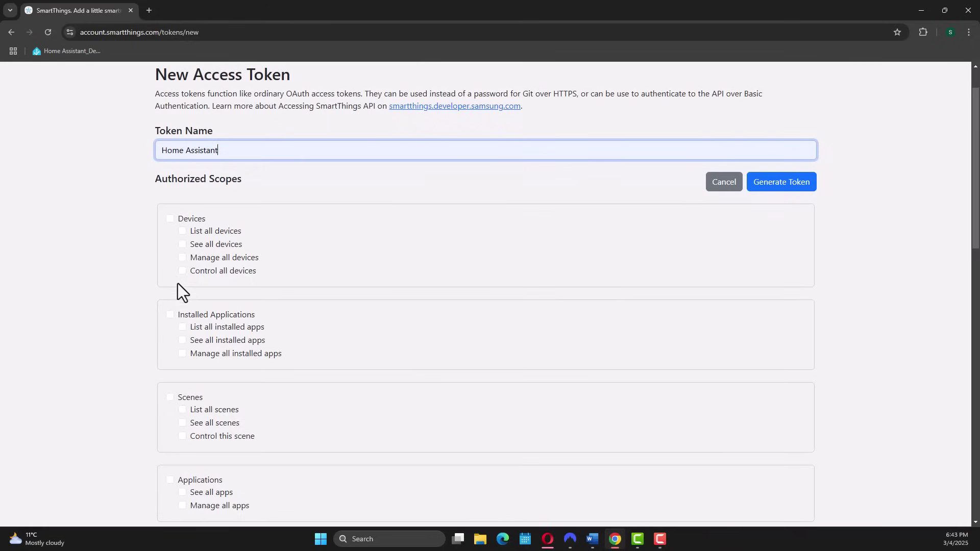
left_click(169, 220)
left_click(170, 315)
scroll(232, 314, "down", 4)
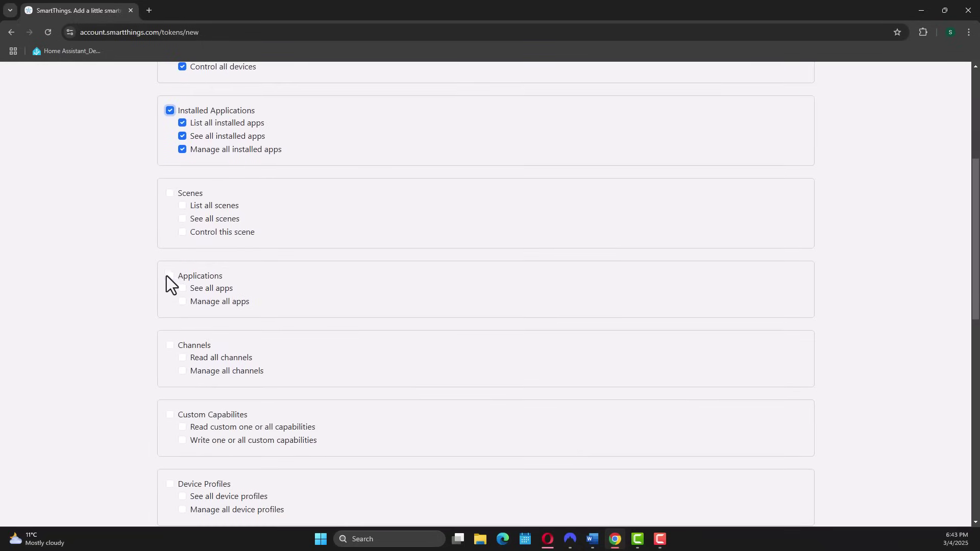
left_click(169, 276)
scroll(297, 289, "down", 6)
scroll(296, 289, "down", 1)
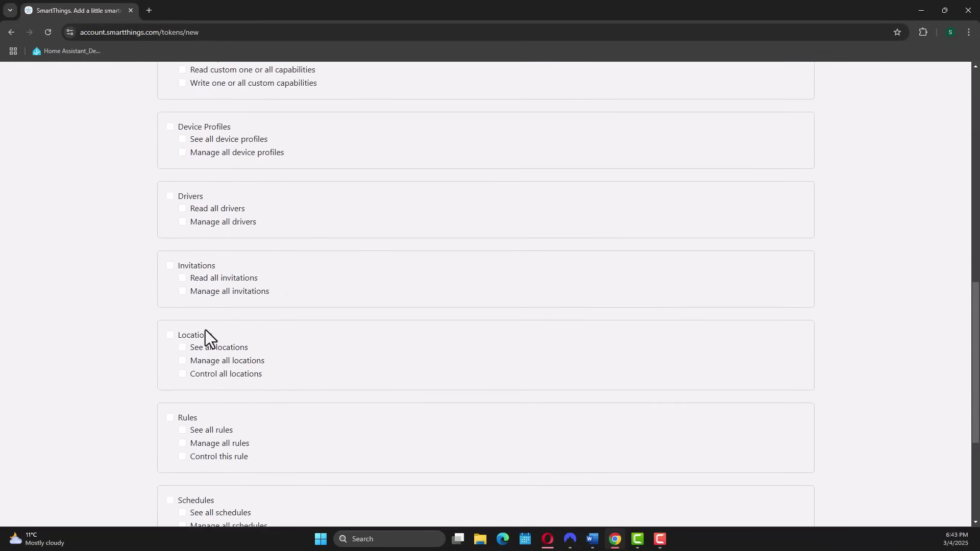
- Add all Locations and Schedules scopes and generate the token
left_click(170, 335)
scroll(344, 316, "down", 3)
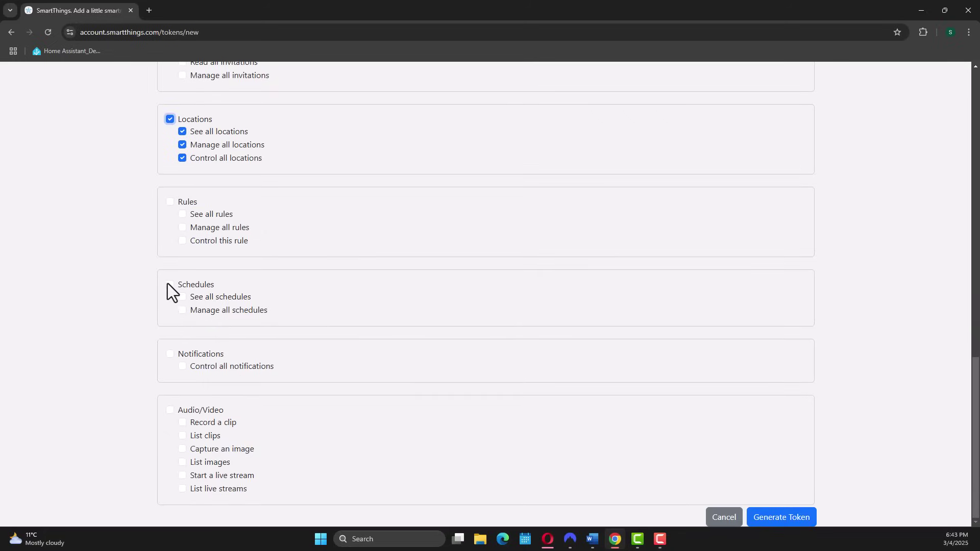
left_click(170, 285)
scroll(271, 308, "up", 3)
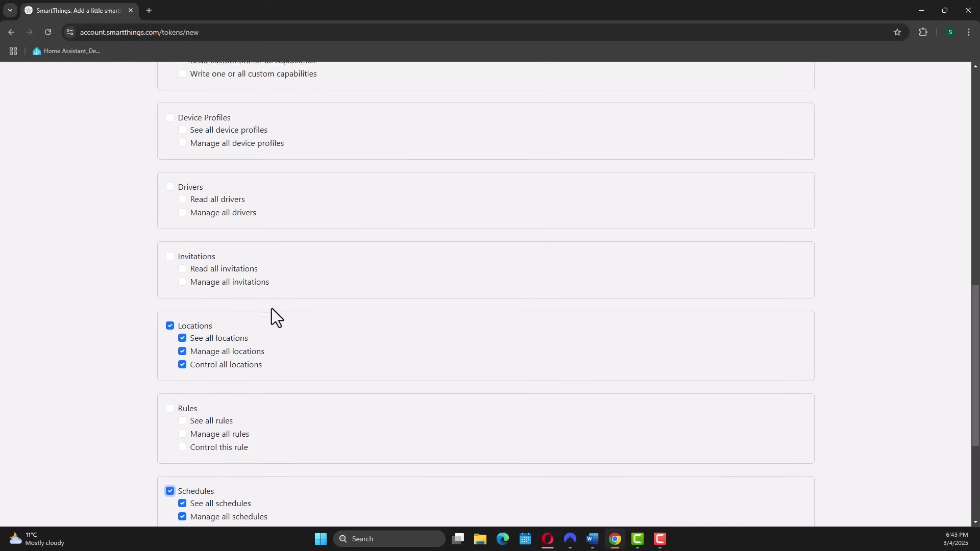
scroll(271, 309, "up", 10)
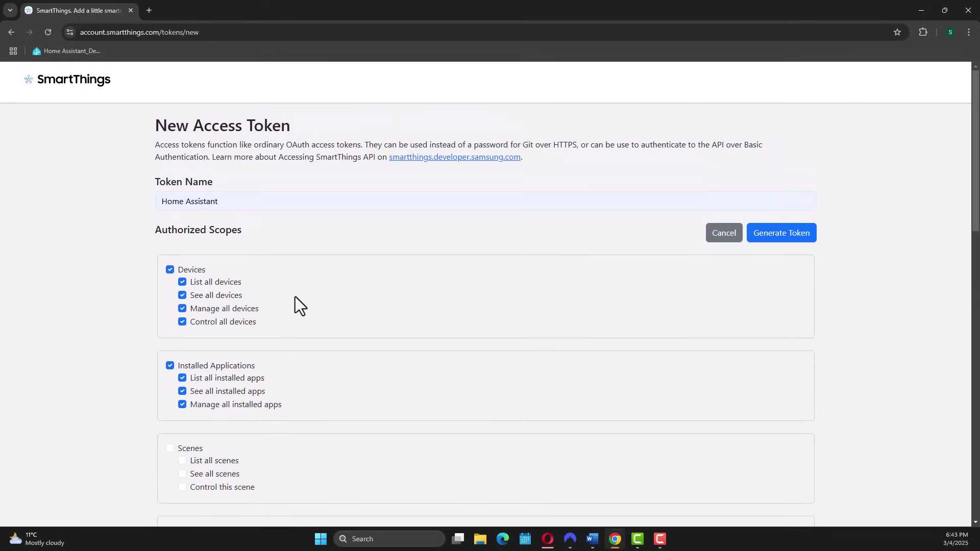
left_click(766, 235)
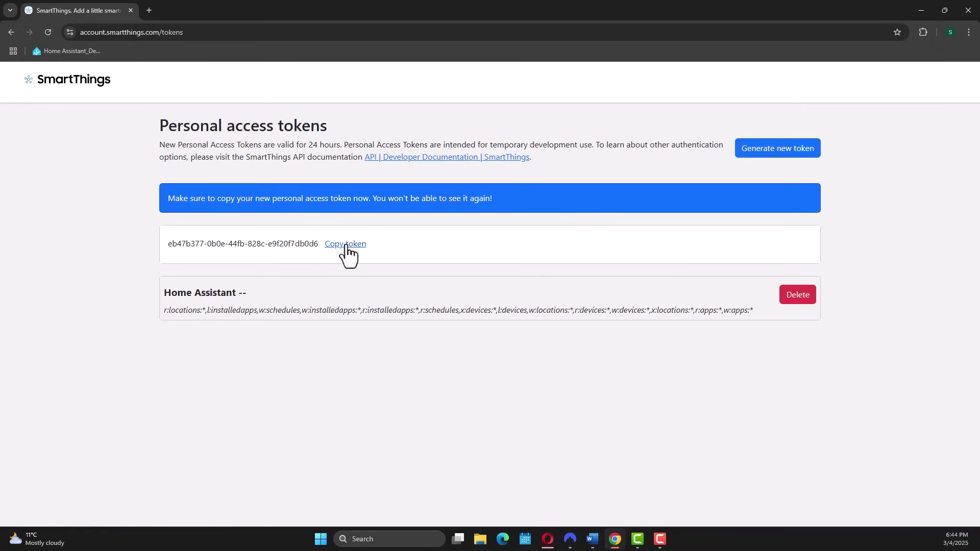
- Copy the new token, then search 'smart thing' in Home Assistant's Add Integration dialog
left_click(345, 244)
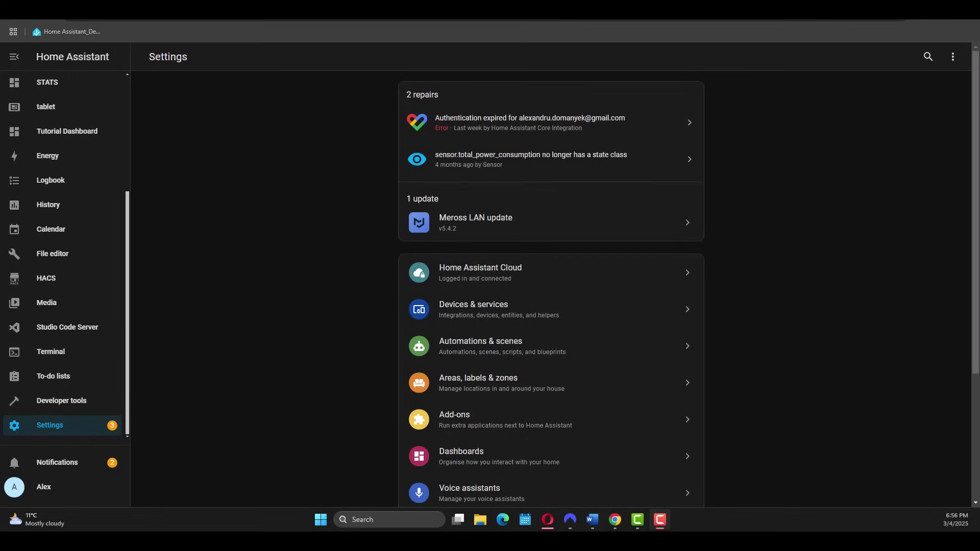
left_click(476, 318)
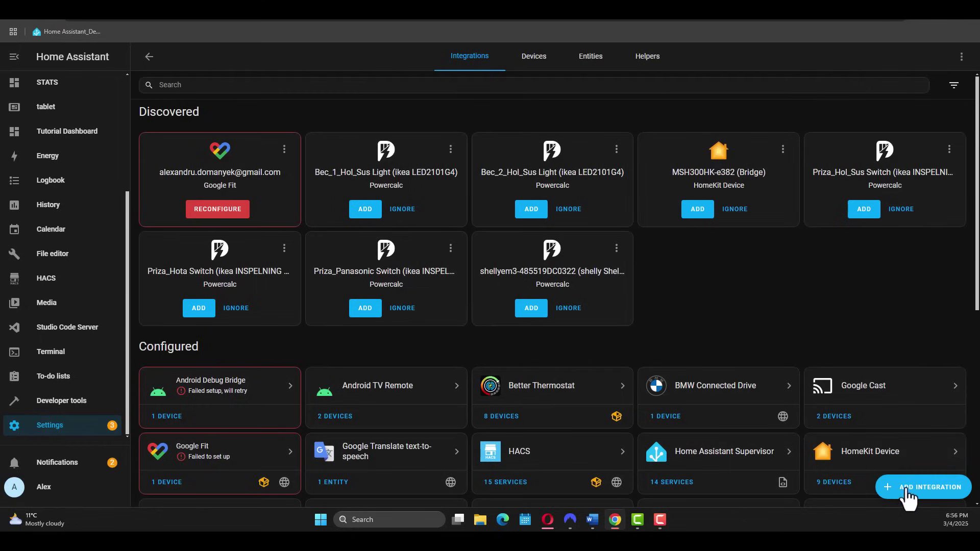
left_click(908, 494)
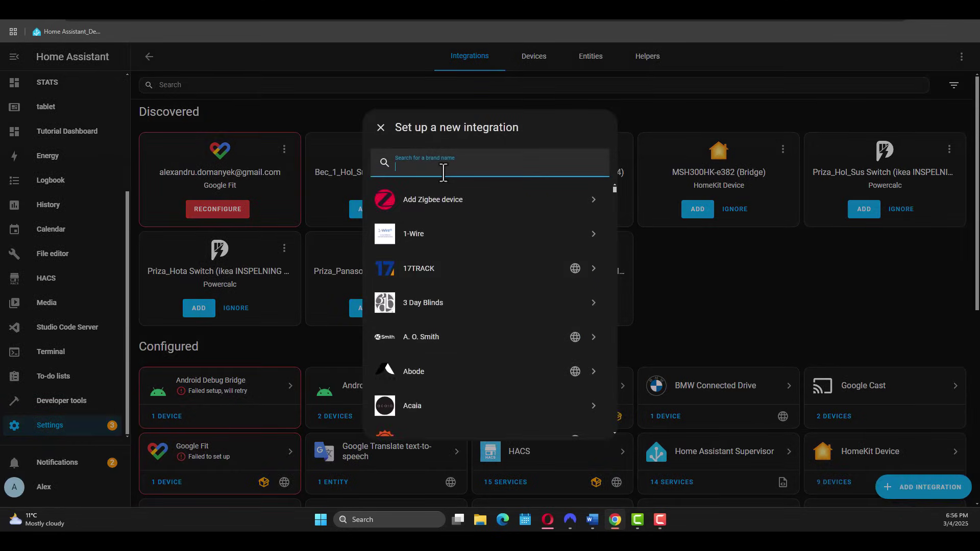
type("smart thin")
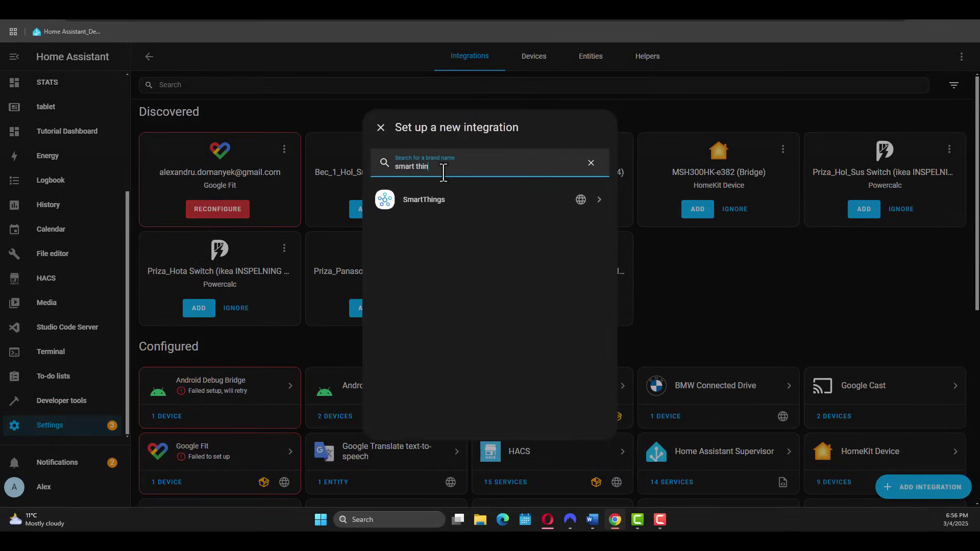
type("g")
- Pick SmartThings, confirm the callback URL, paste the access token, submit, and close the success window
left_click(438, 199)
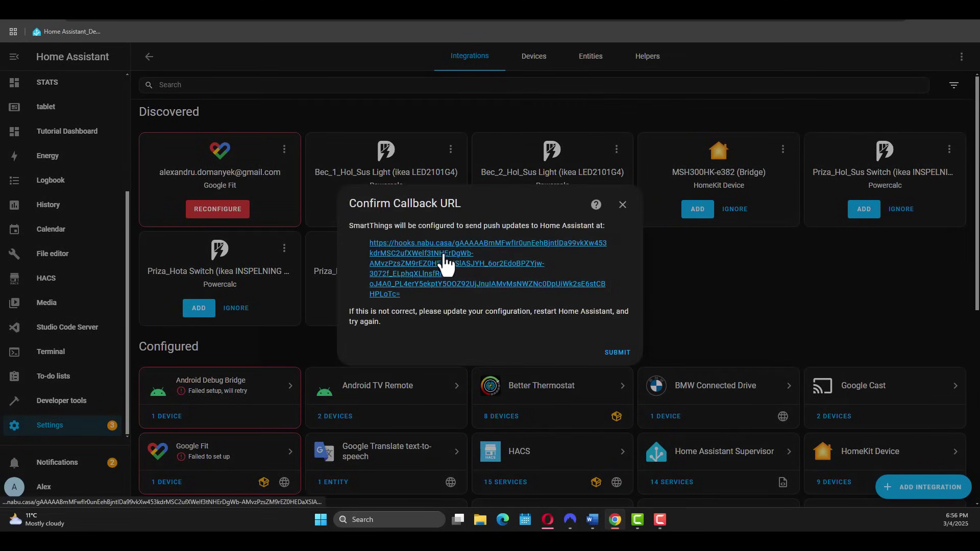
left_click(616, 353)
key("ctrl+v")
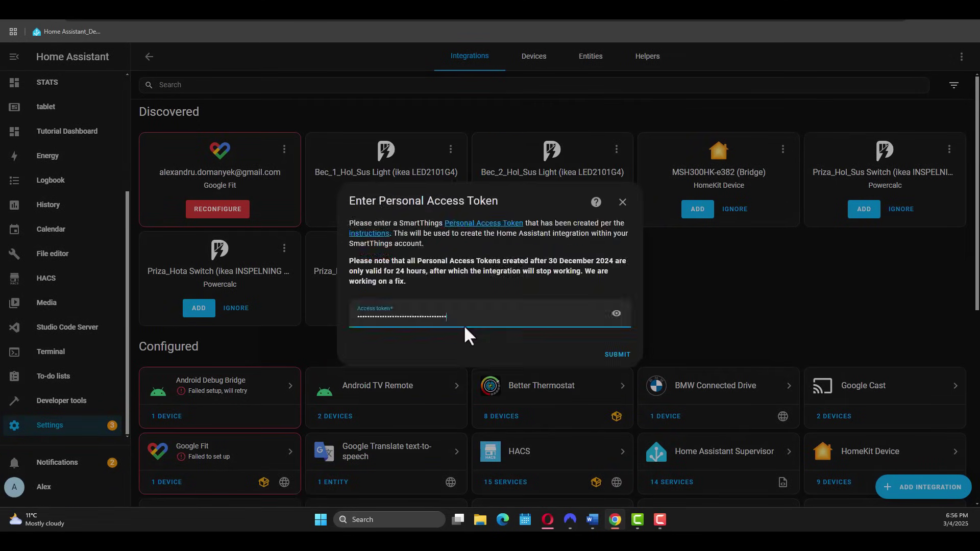
key("ctrl+a")
key("BackSpace")
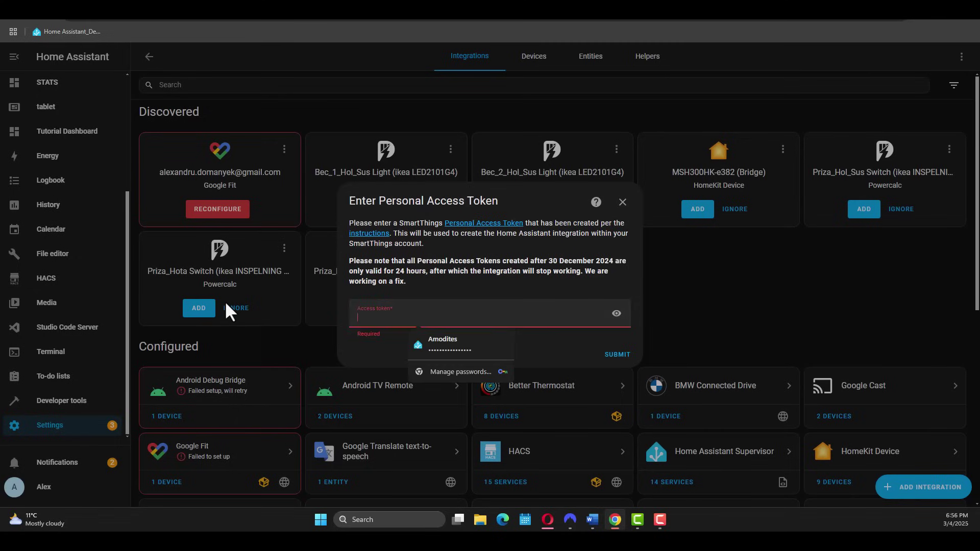
key("ctrl+v")
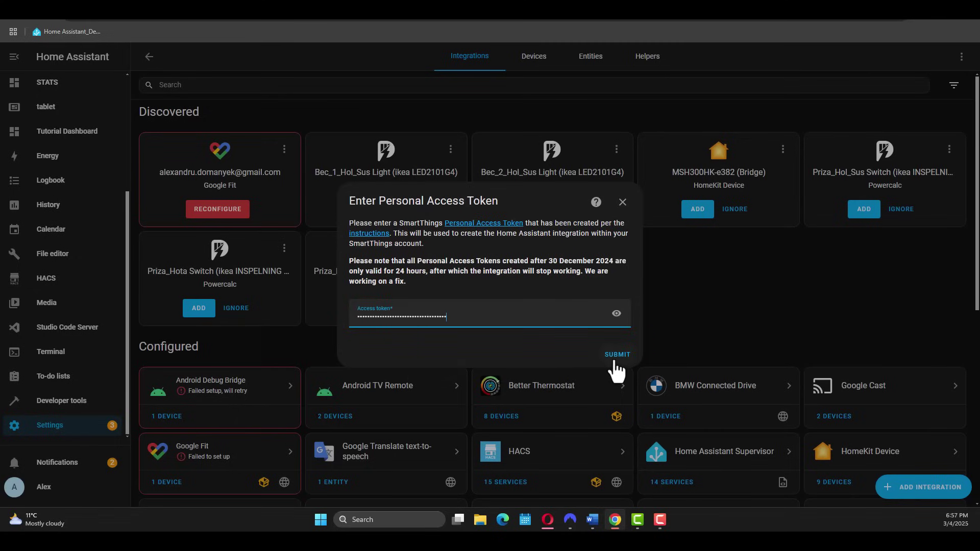
left_click(616, 356)
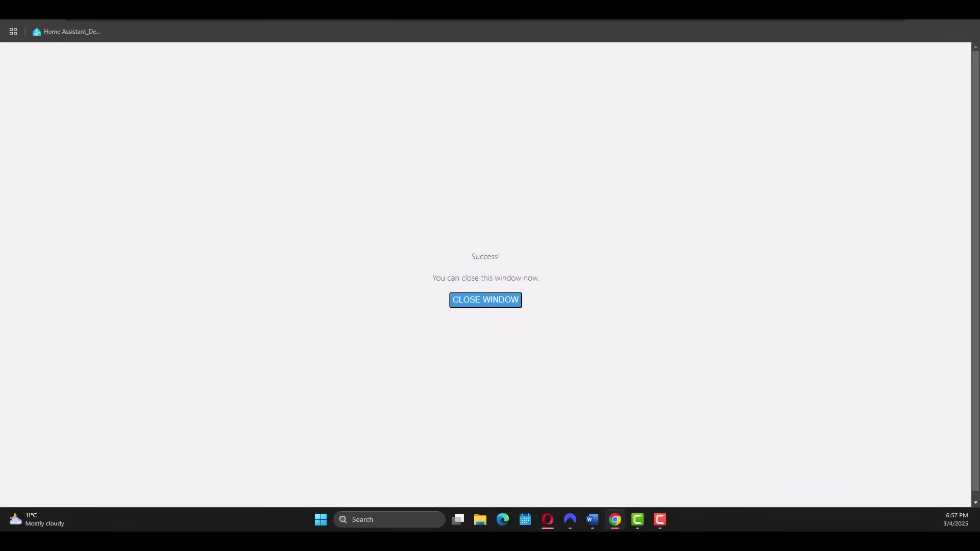
left_click(469, 301)
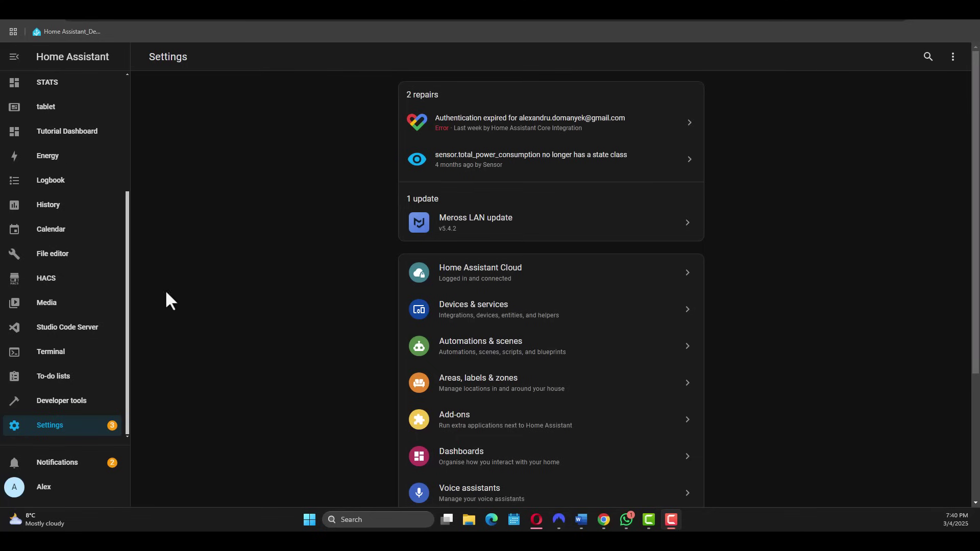
- Reload the second 'My home' entry on the SmartThings integration page and confirm
left_click(100, 434)
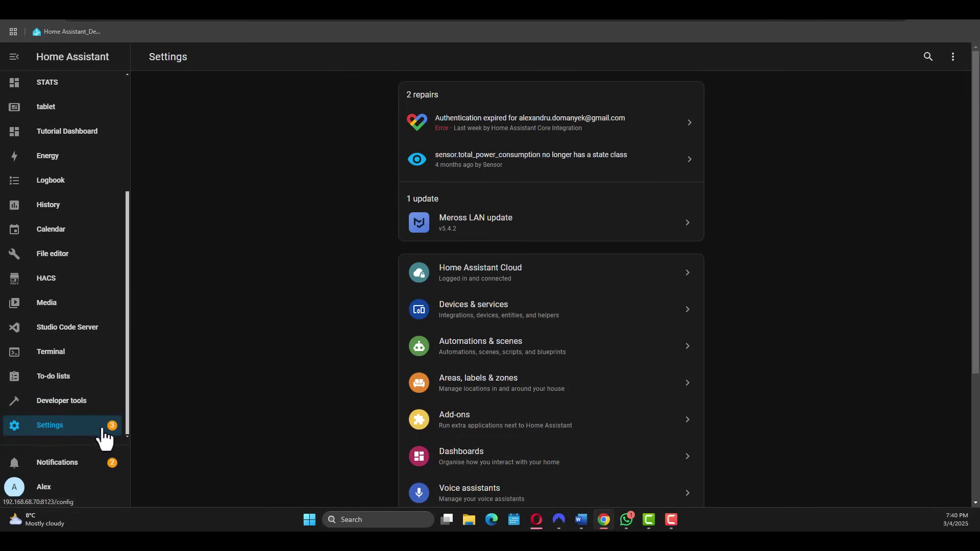
left_click(477, 322)
scroll(824, 330, "down", 5)
scroll(824, 329, "down", 2)
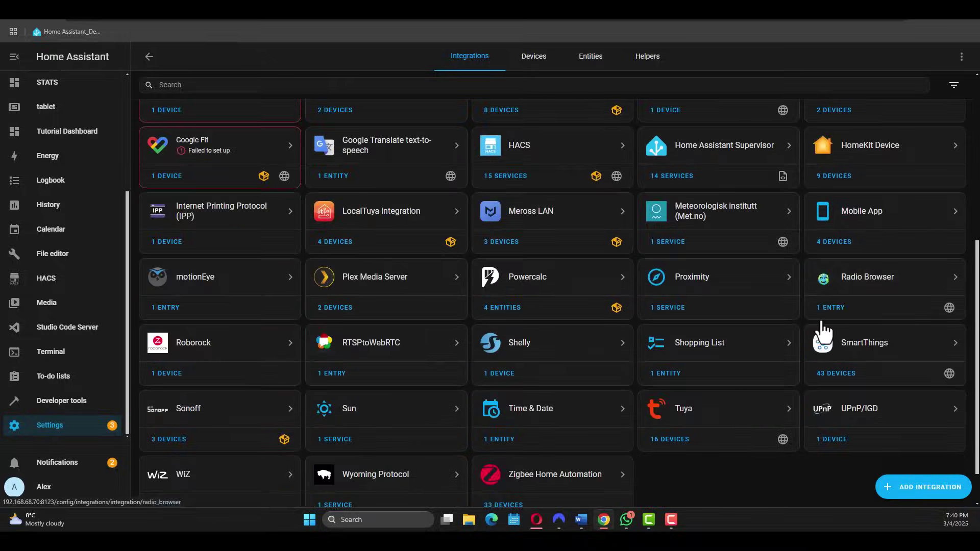
left_click(866, 362)
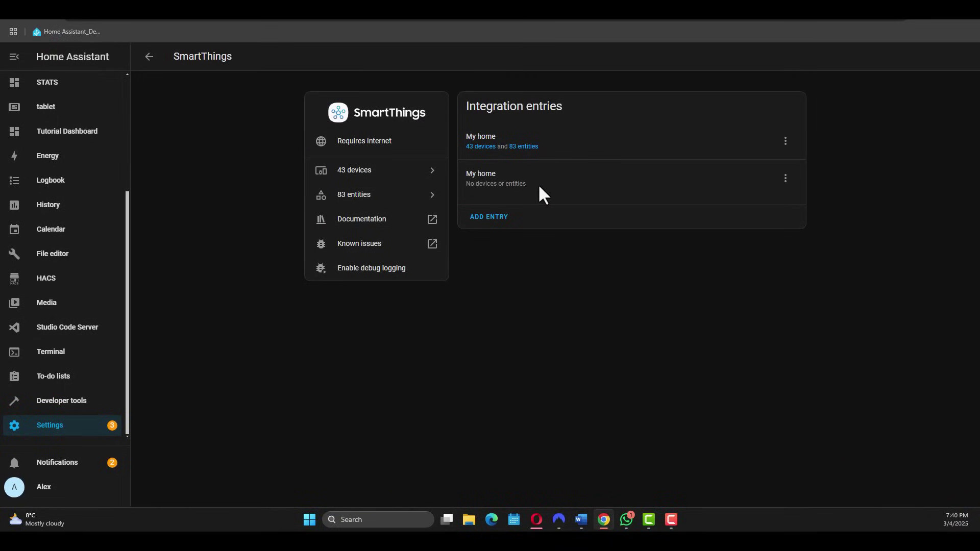
left_click(785, 178)
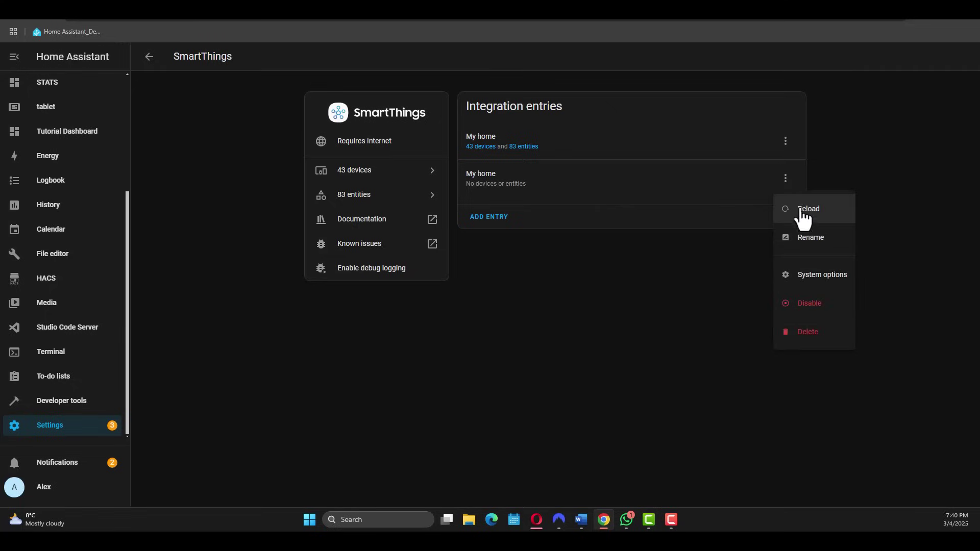
left_click(805, 215)
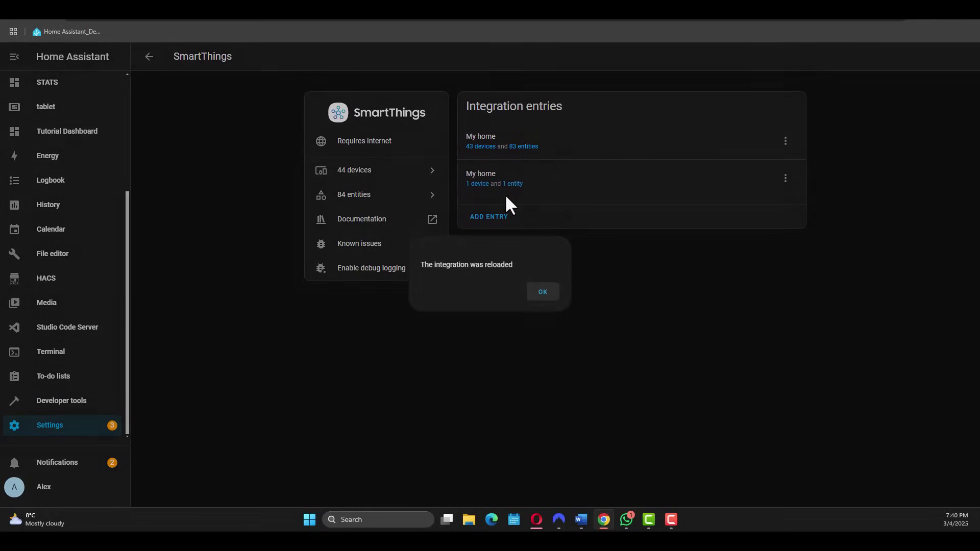
left_click(542, 293)
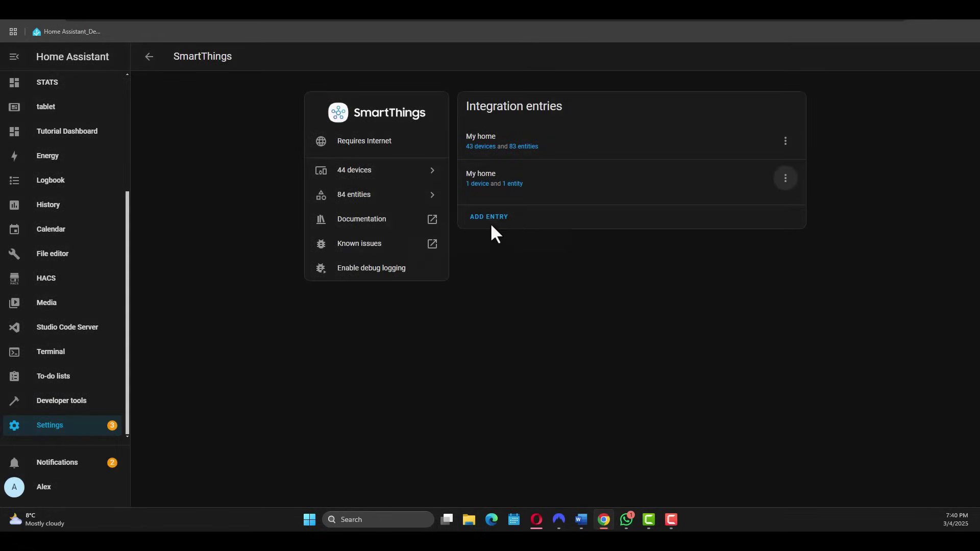
- Open the Kitchen LED device and toggle its light off, then back on
left_click(470, 185)
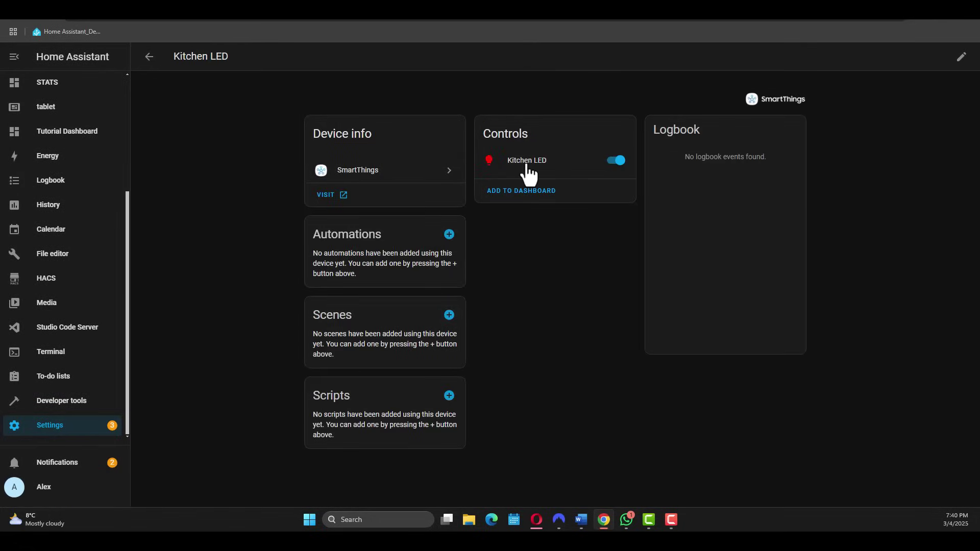
left_click(618, 161)
left_click(616, 162)
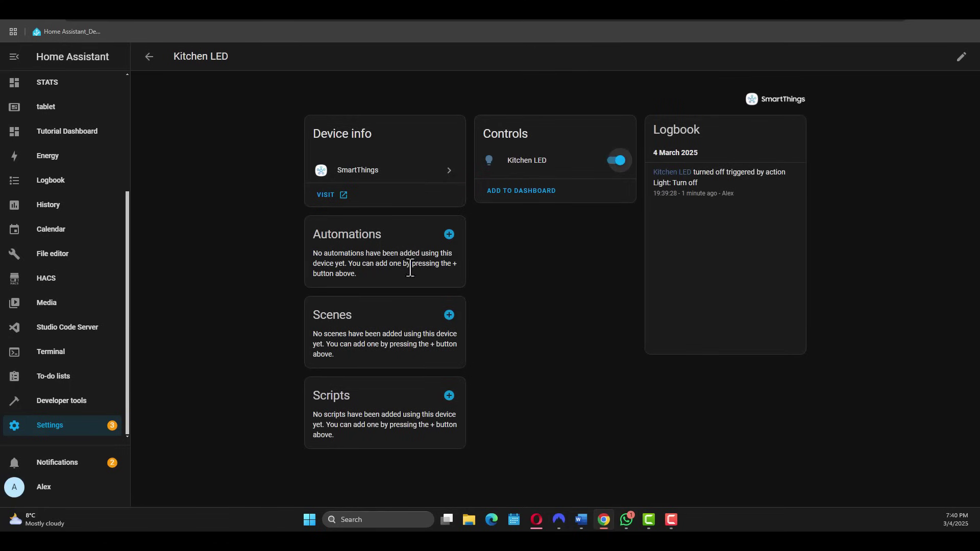